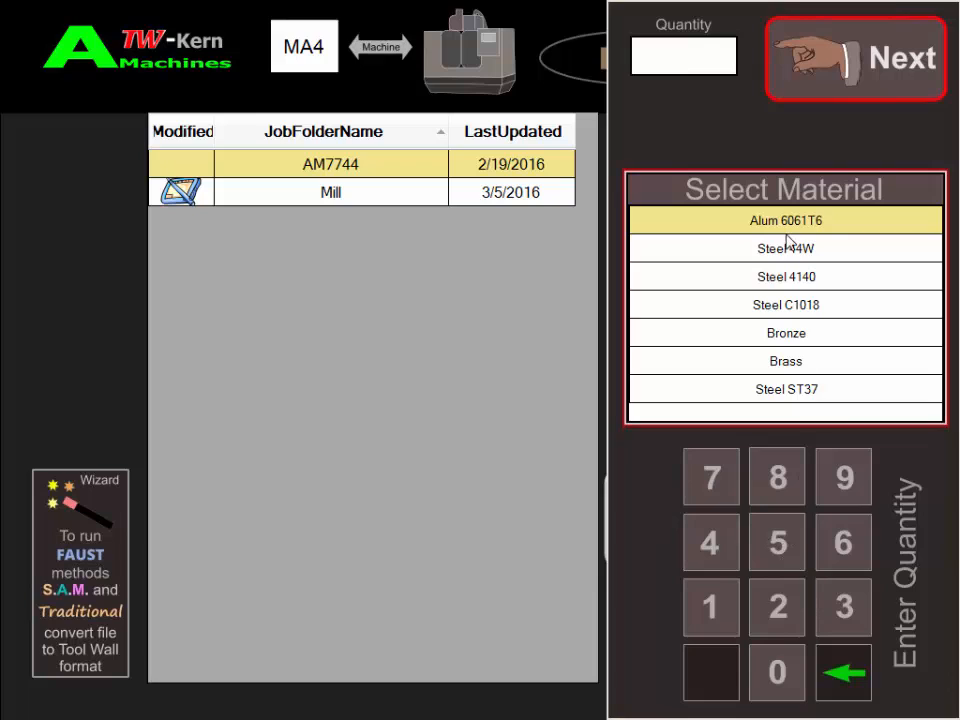
- Set the job's material to Alum 6061T6 and its quantity to 5 parts for folder AM7744
left_click(784, 252)
left_click(782, 279)
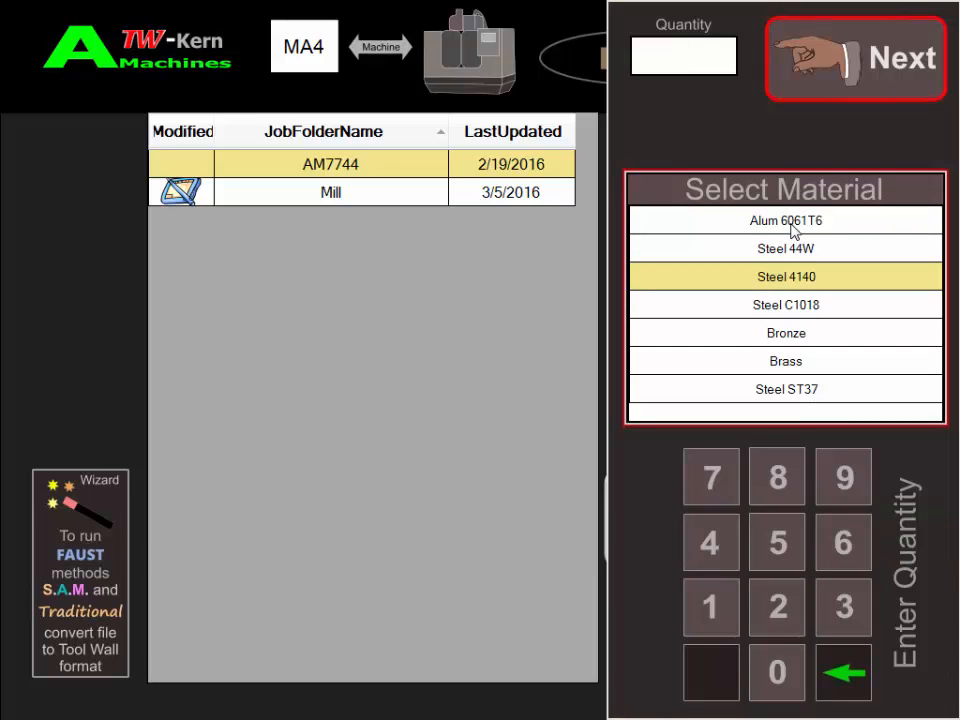
left_click(795, 224)
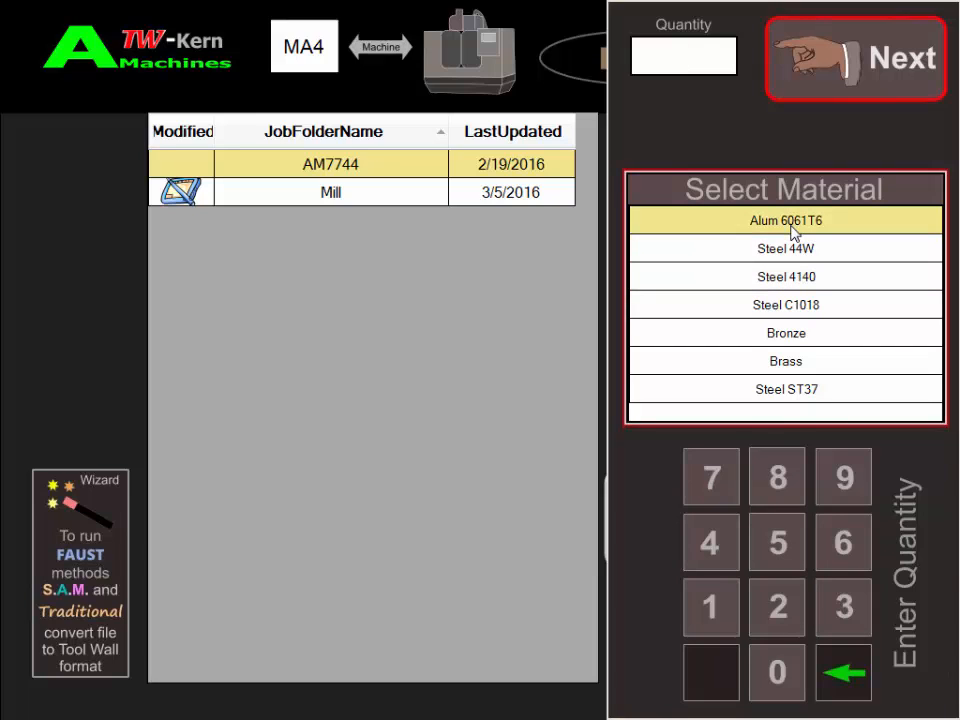
left_click(776, 546)
left_click(887, 80)
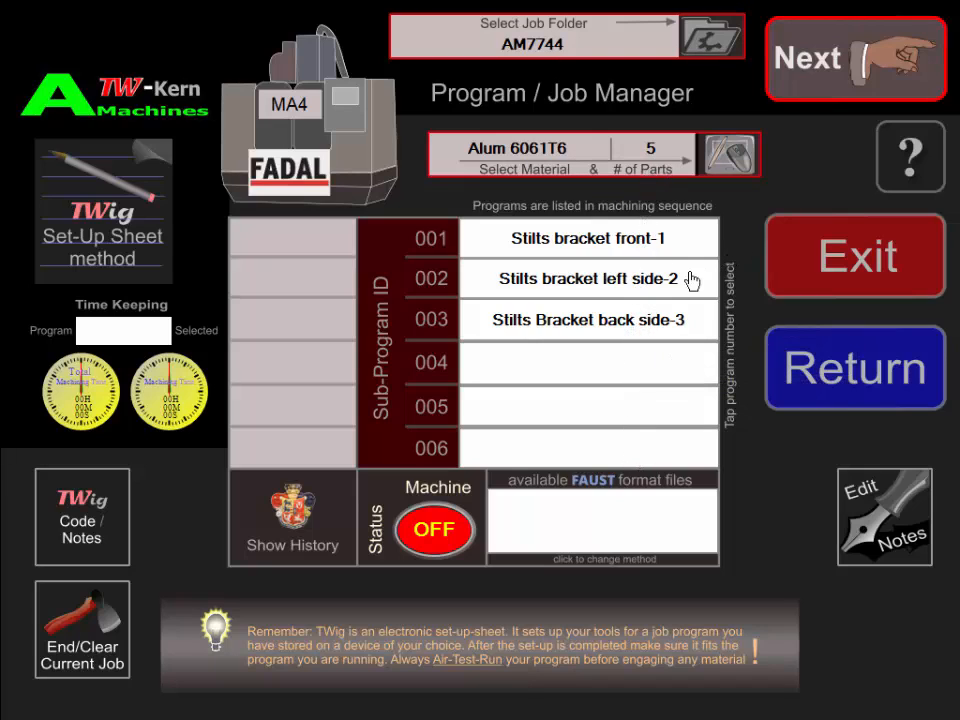
- Load sub-program 001, Stilts bracket front-1, with a material height of 3 and proceed to its tool transfer
left_click(584, 246)
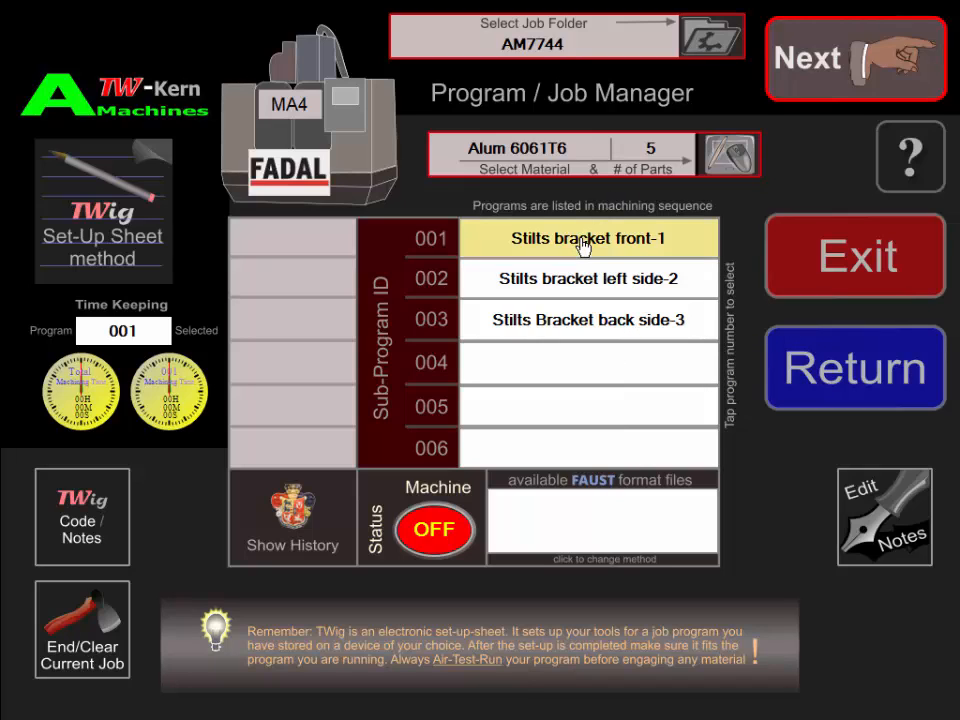
left_click(831, 79)
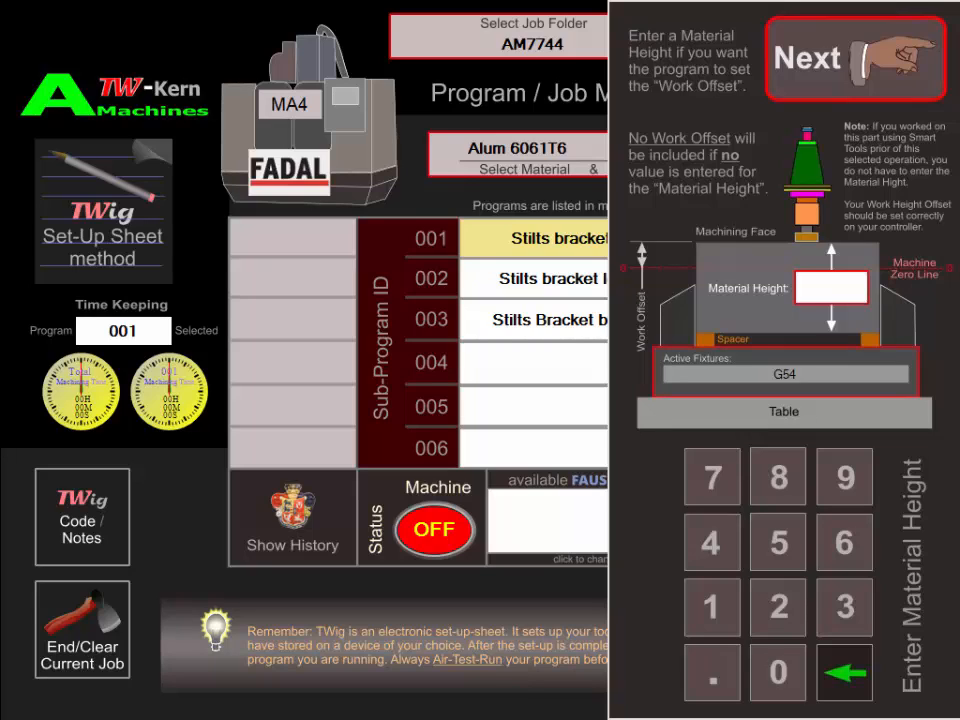
left_click(830, 607)
left_click(848, 84)
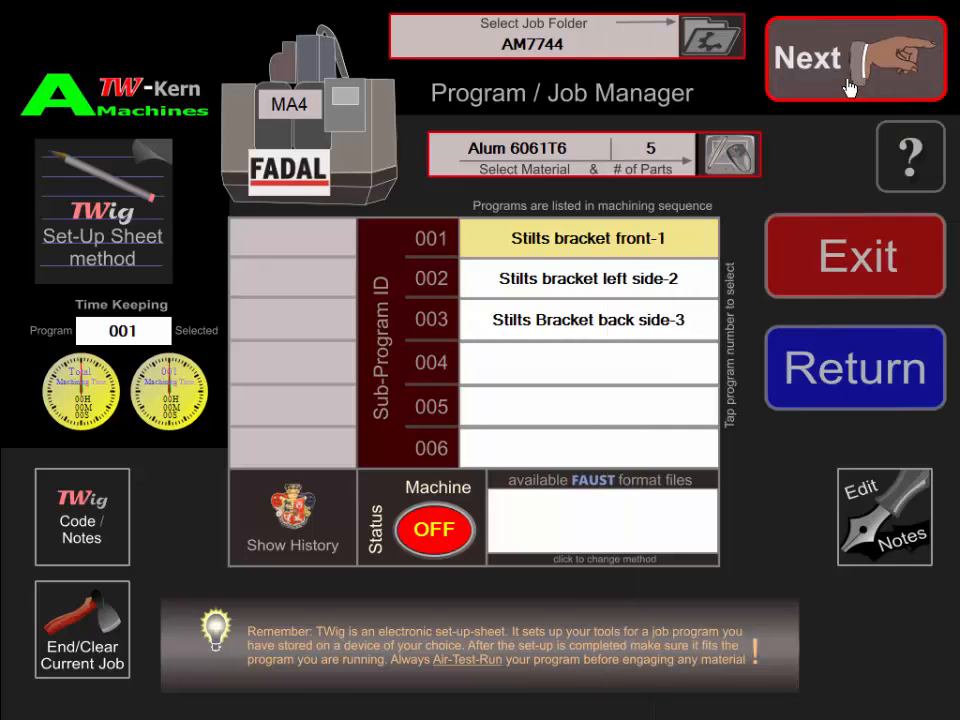
left_click(848, 88)
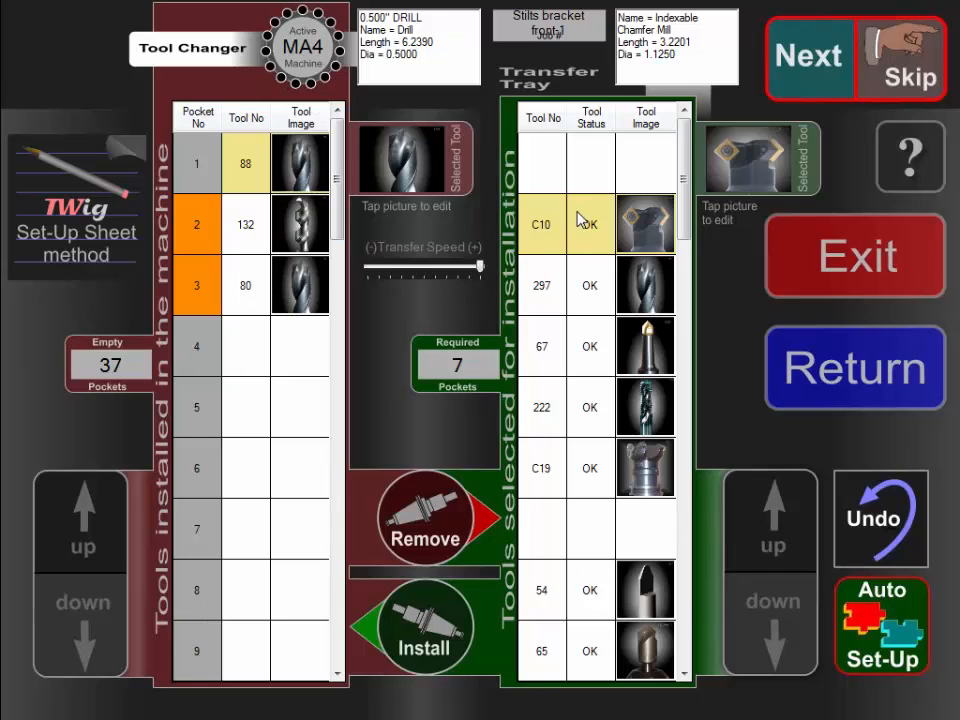
- Lower the transfer speed to its minimum, run the automatic set-up of the required tools, and accept the tool arrangement
mouse_move(684, 212)
left_mouse_down()
mouse_move(682, 267)
mouse_move(688, 205)
left_mouse_up()
left_click_drag(482, 268, 367, 268)
left_click(897, 621)
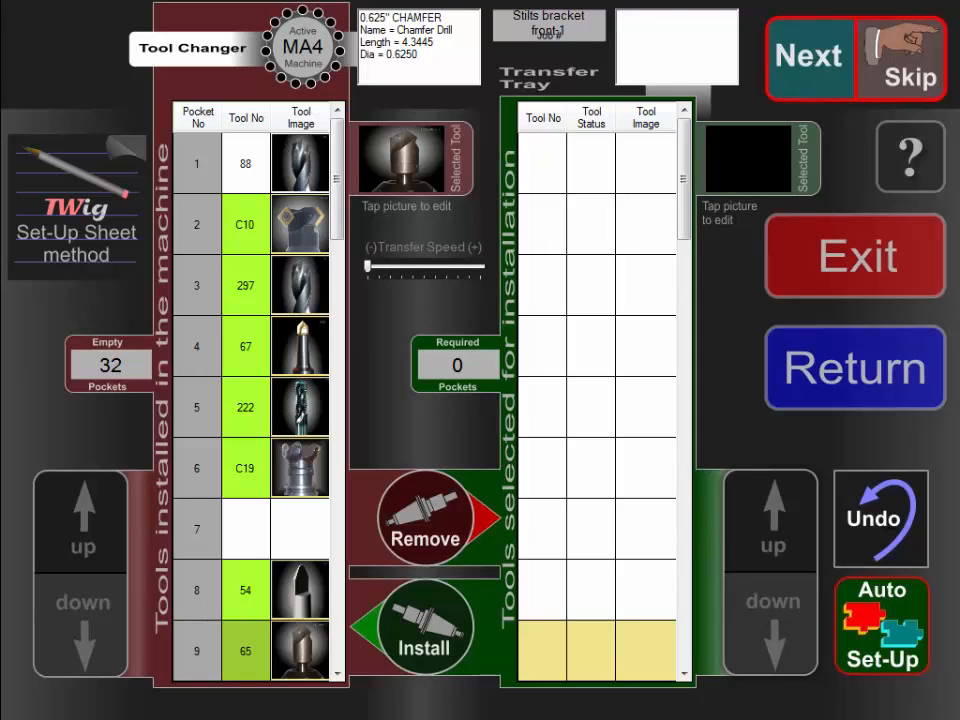
left_click(801, 81)
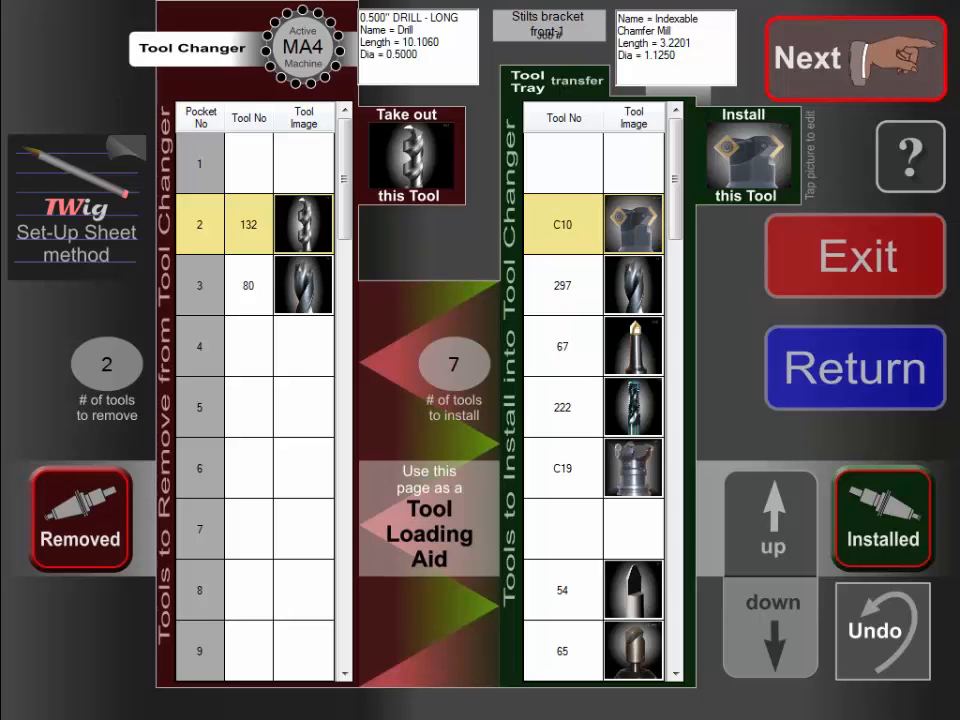
- Generate the tool offset set-up file for Stilts bracket front-1 and export it to drive C: as O007.TXT
left_click(851, 68)
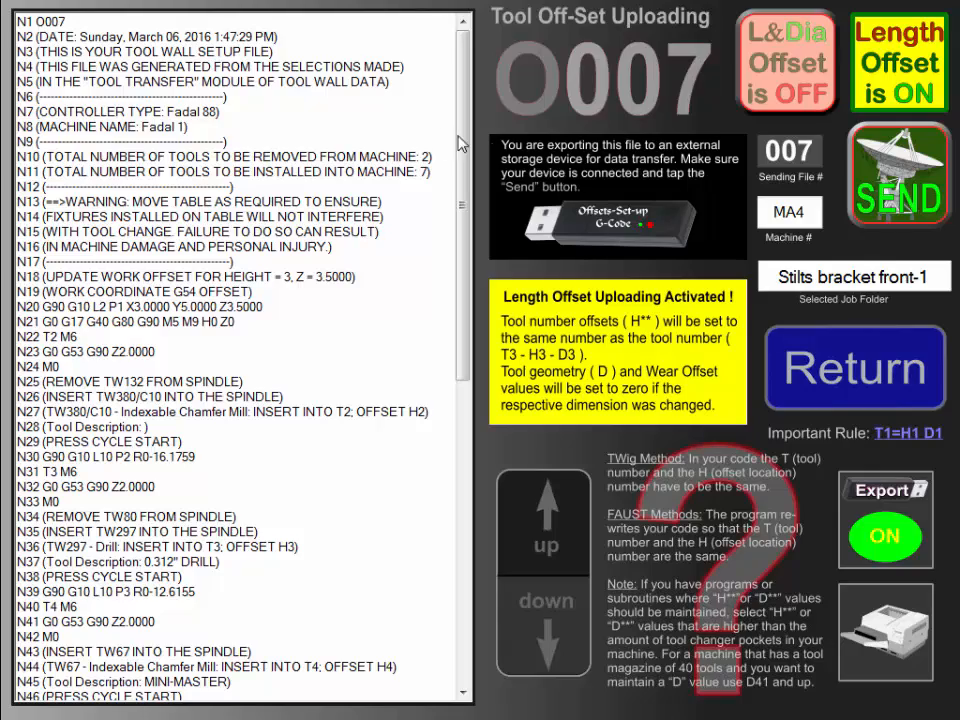
mouse_move(465, 76)
left_mouse_down()
mouse_move(460, 393)
mouse_move(464, 90)
left_mouse_up()
left_click(935, 198)
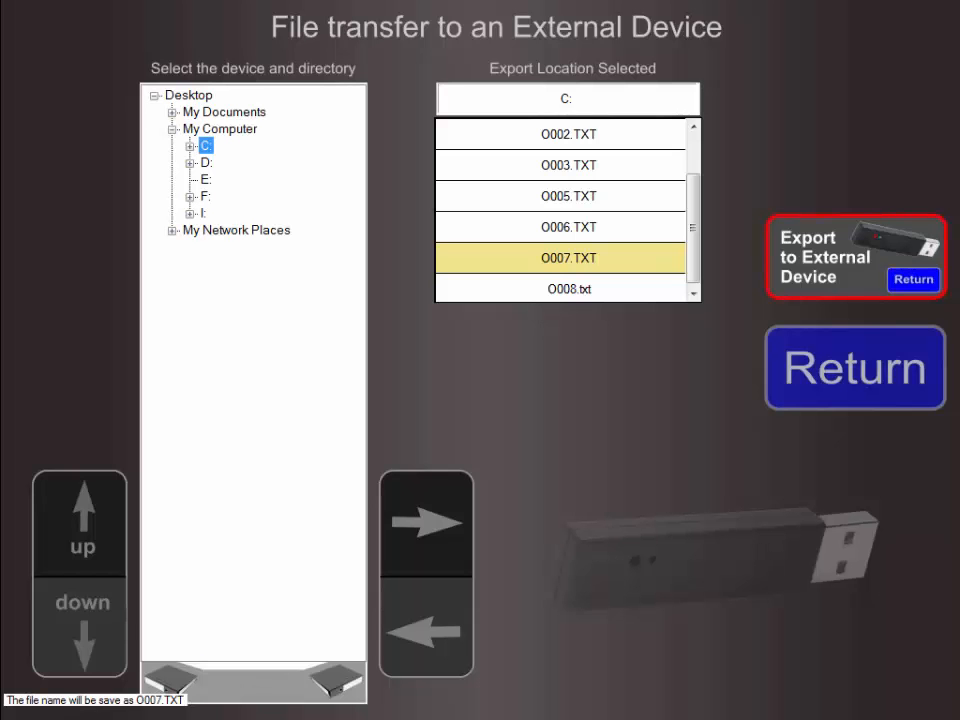
left_click(810, 268)
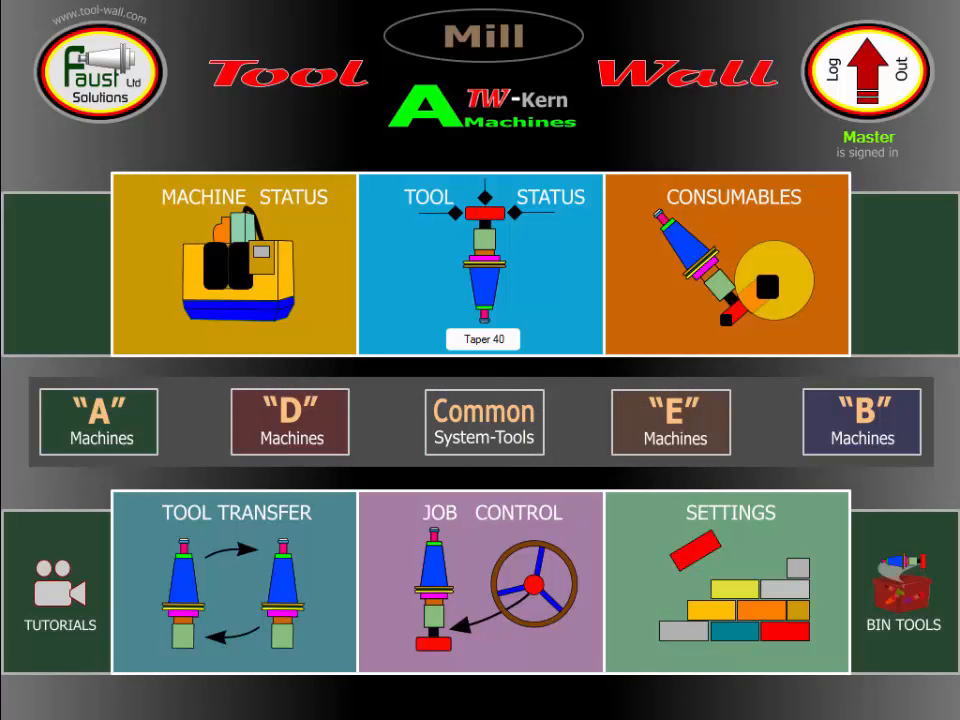
- Start a TWig set-up sheet from job control with the Fadal 88 controller and the existing job folder AM7744
left_click(528, 566)
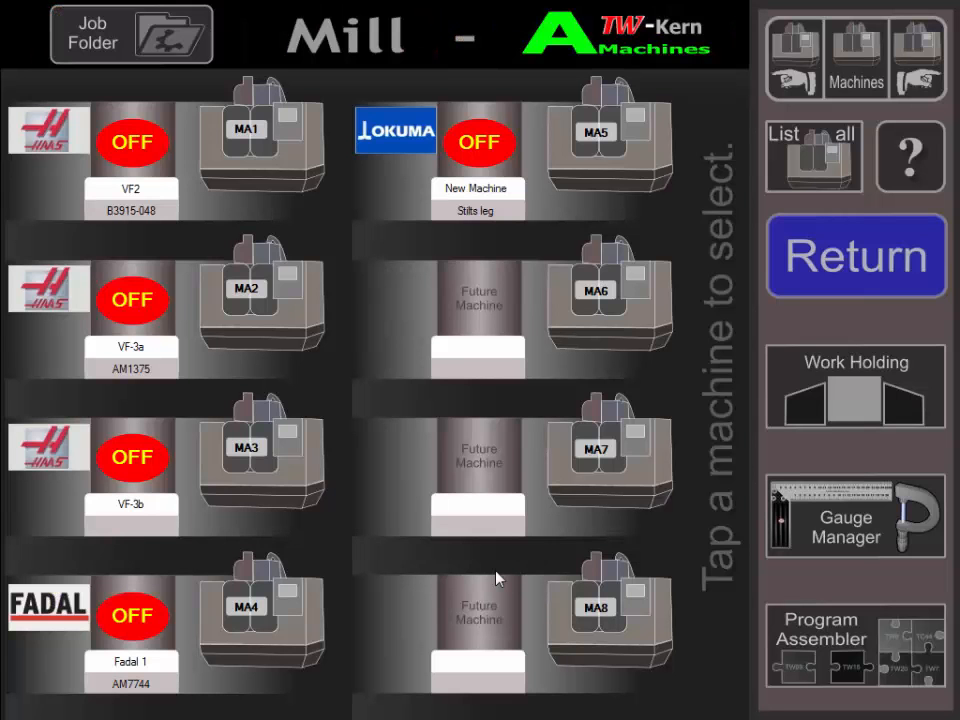
left_click(133, 54)
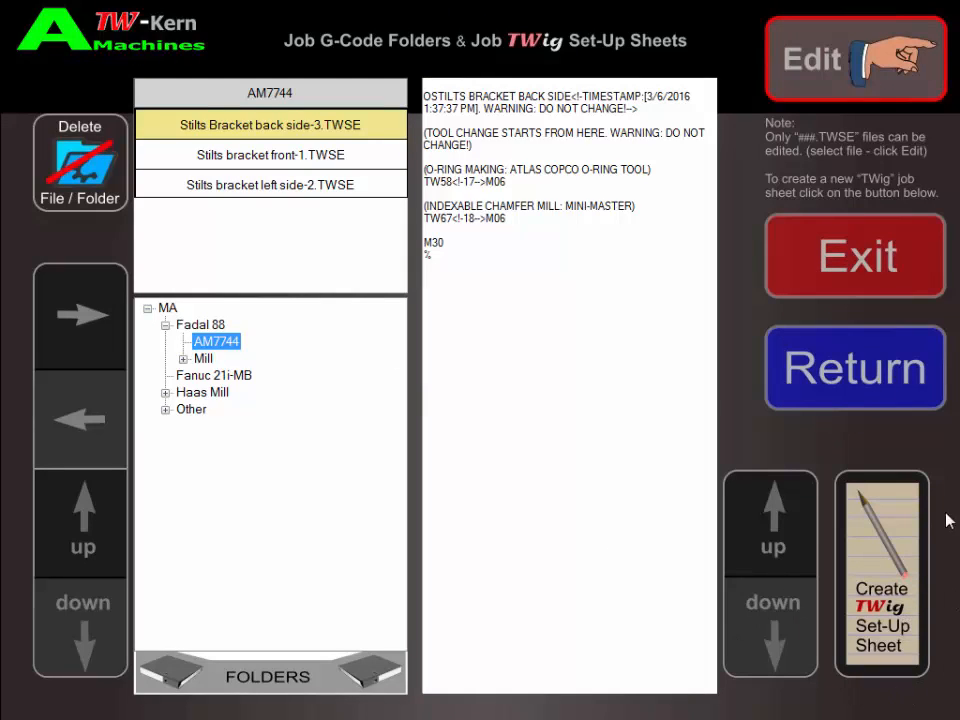
left_click(899, 624)
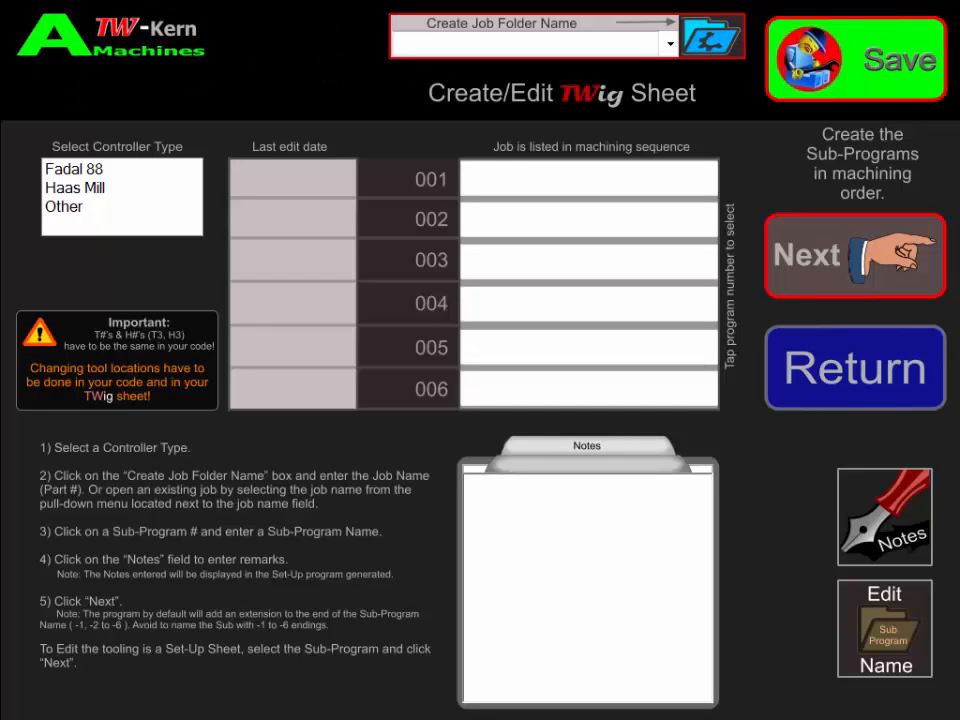
left_click(72, 172)
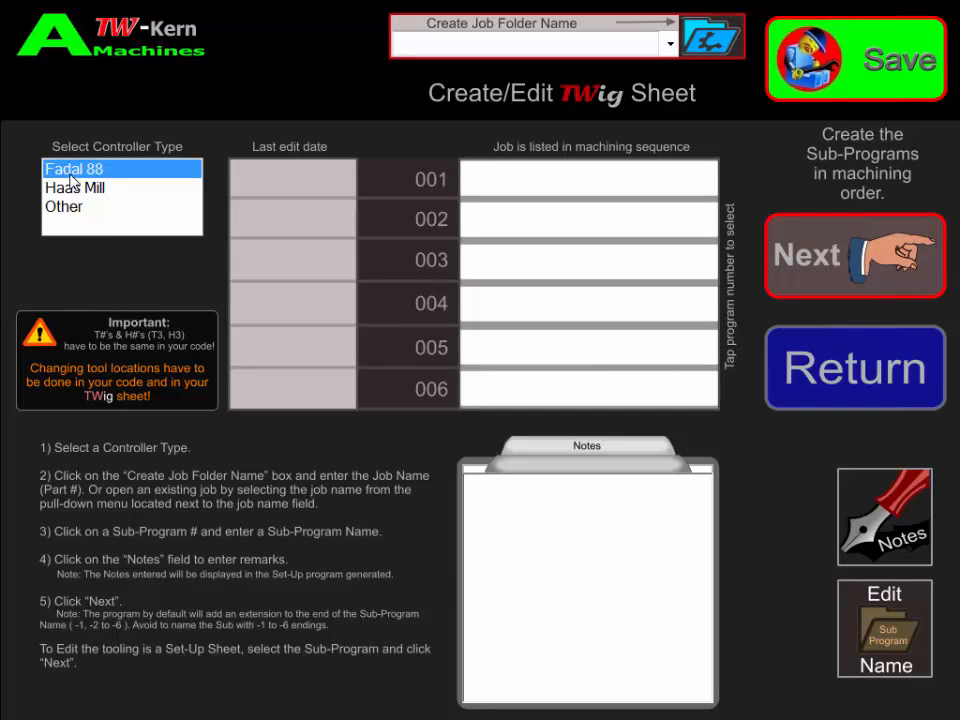
left_click(670, 45)
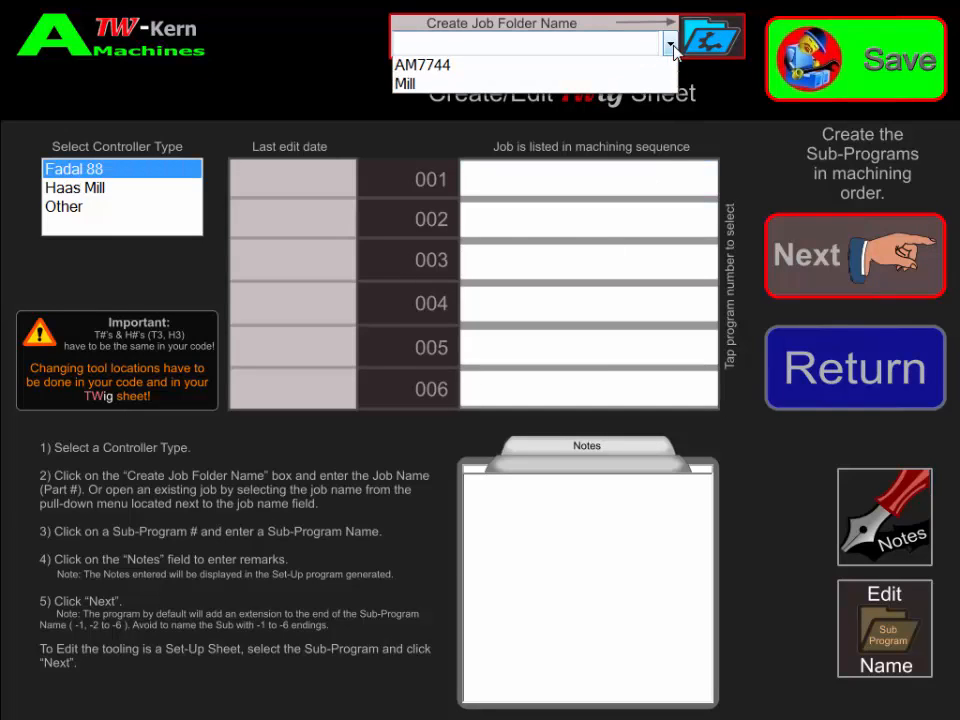
left_click(430, 64)
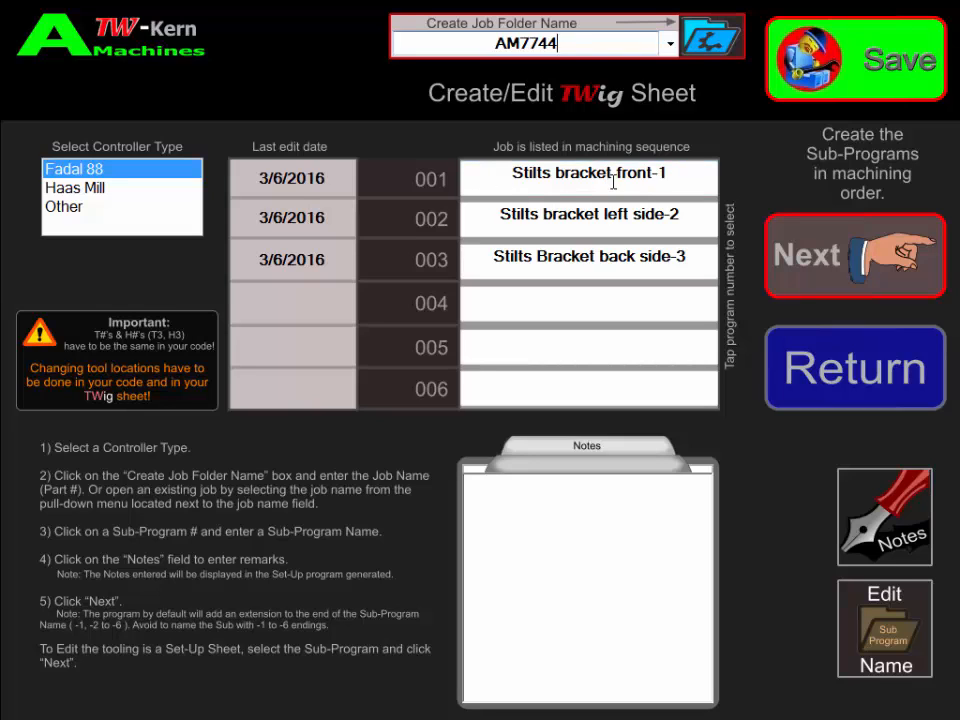
- Add sub-program 004 named "engrave" to the job and save the sheet
left_click(568, 306)
left_click(576, 307)
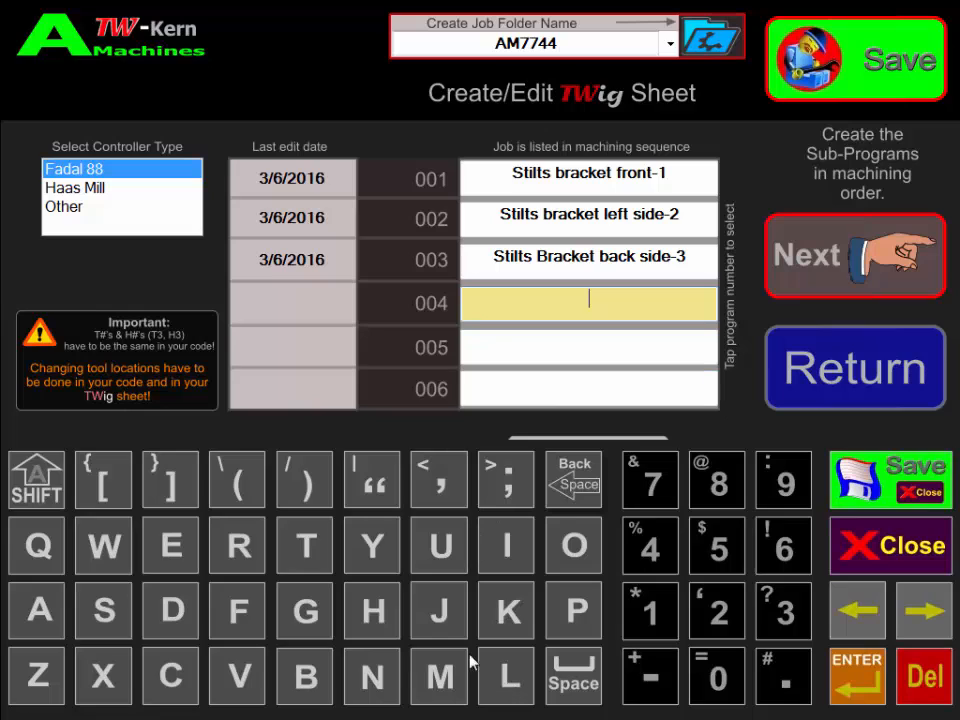
left_click(175, 553)
left_click(370, 680)
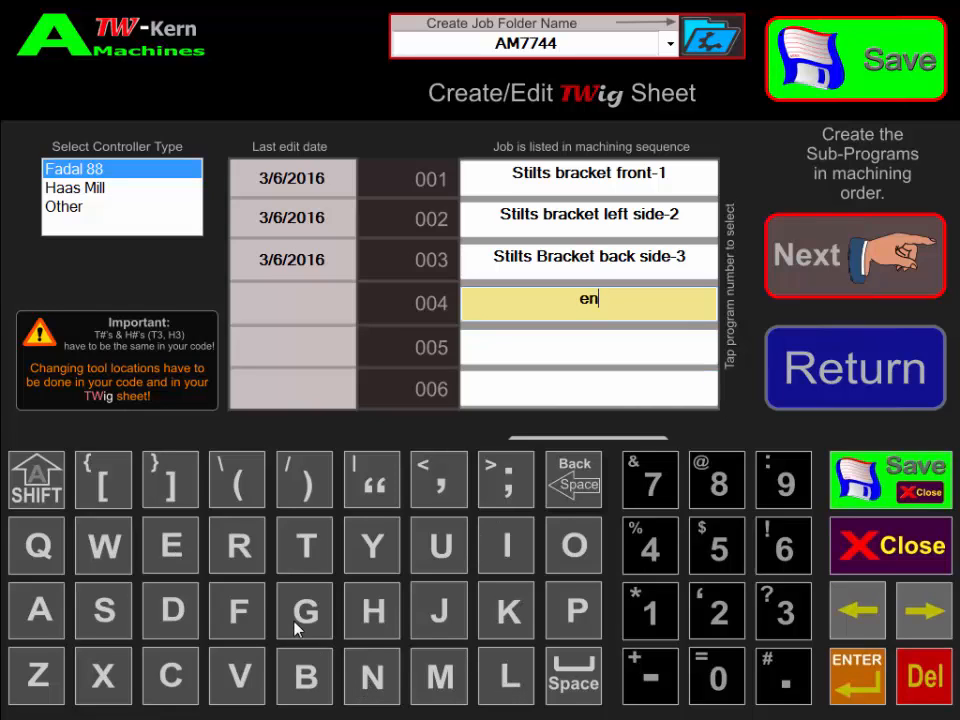
left_click(300, 622)
left_click(238, 545)
left_click(42, 612)
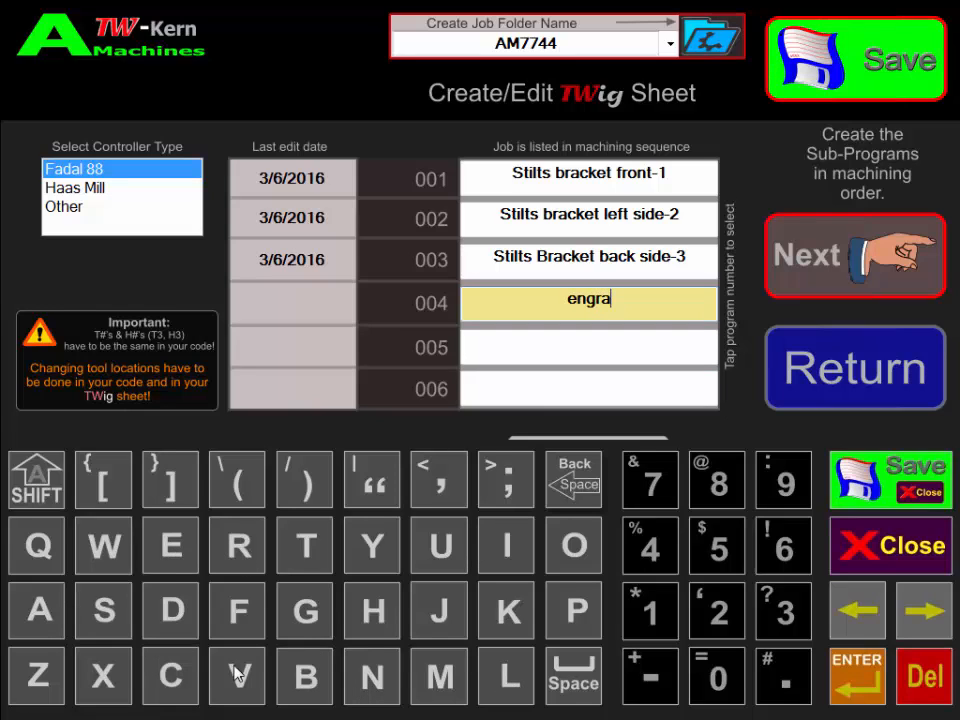
left_click(239, 676)
left_click(172, 546)
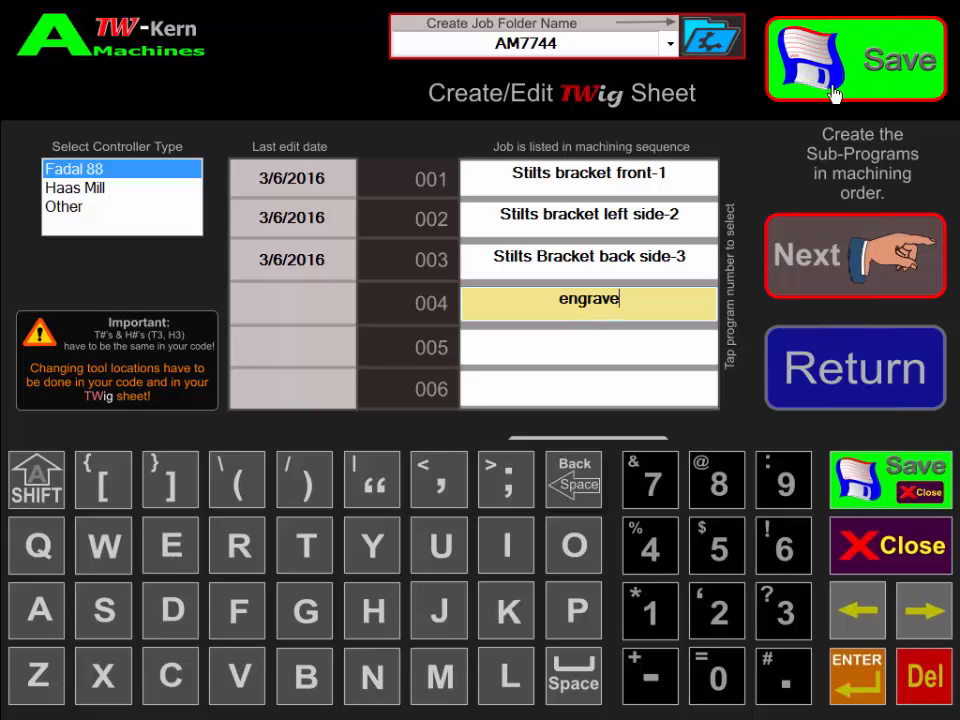
left_click(852, 62)
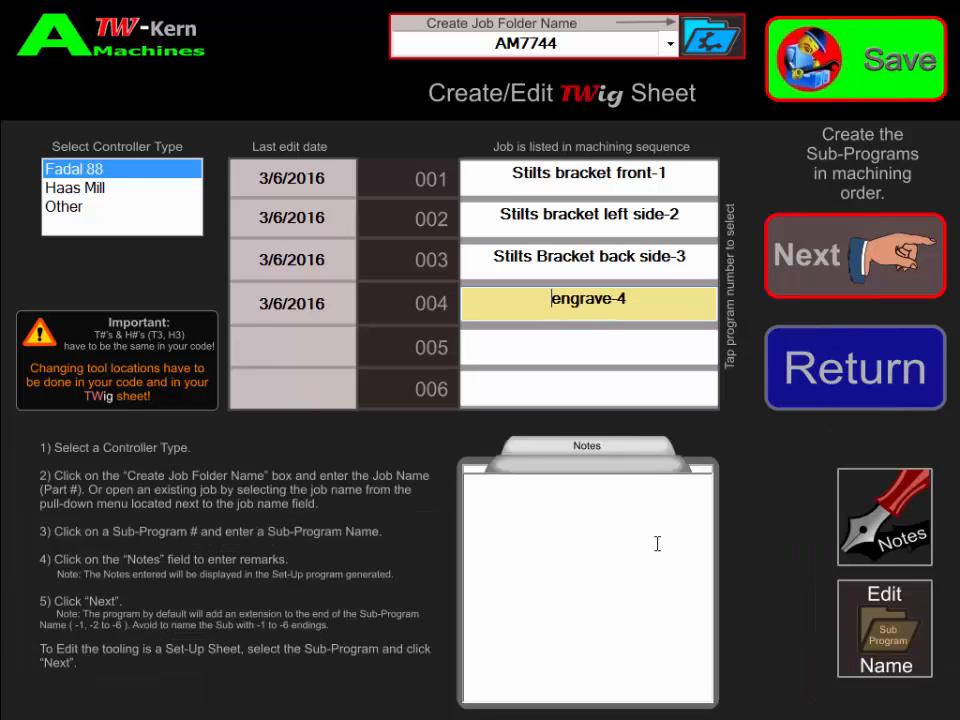
- Open the notes of sub-program engrave-4 and add the material note Alum 6061T6
left_click(905, 540)
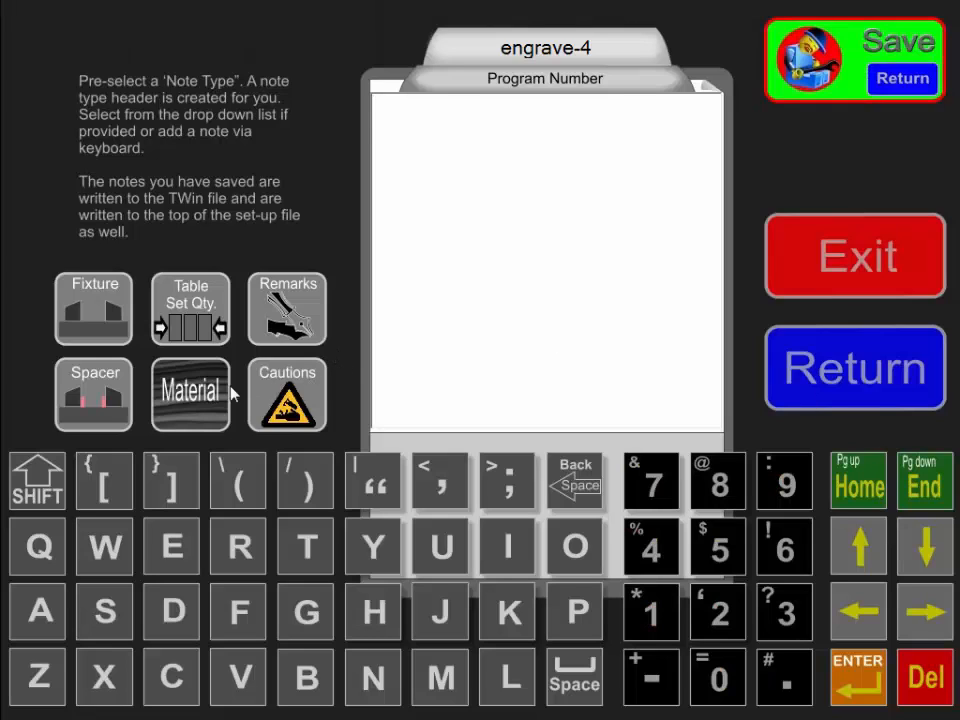
left_click(192, 400)
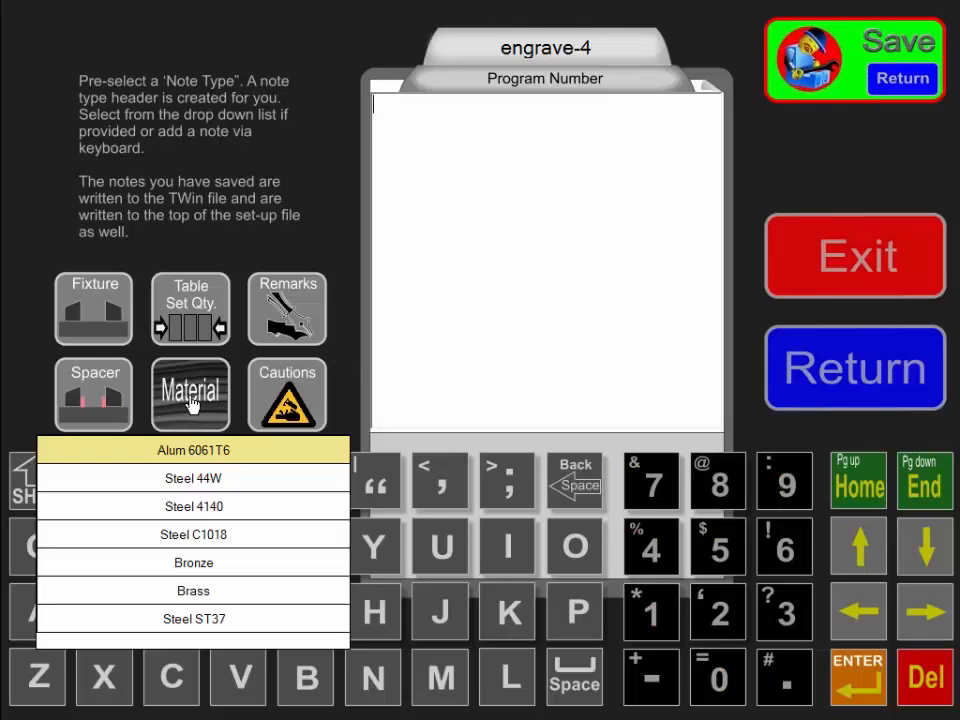
left_click(205, 453)
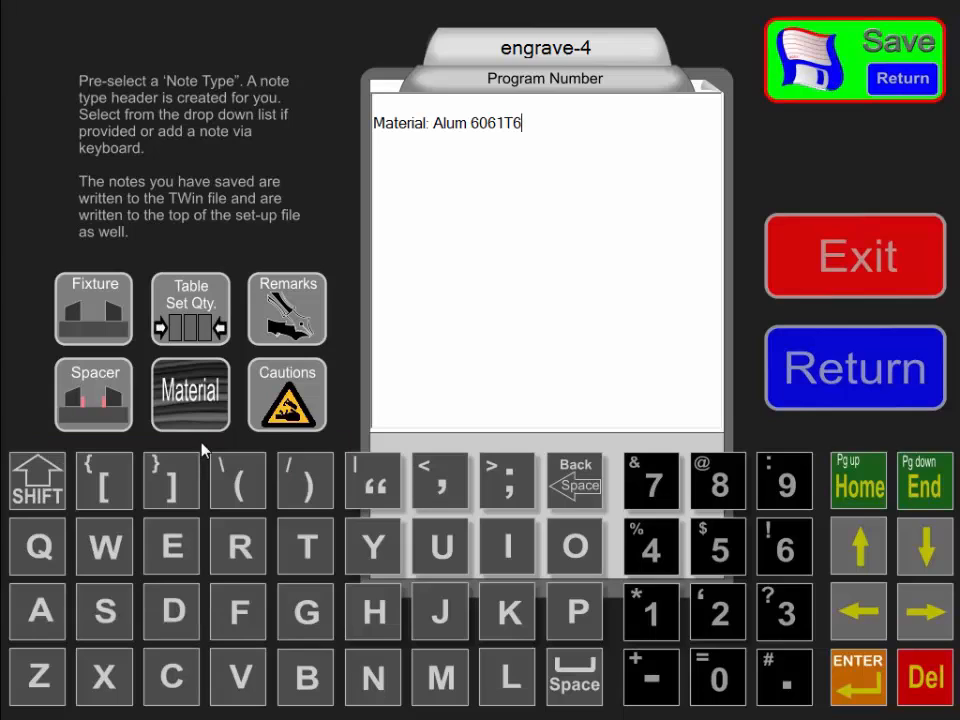
- Add a fixture note reading "vice1" to the engrave-4 notes
left_click(98, 318)
left_click(240, 678)
left_click(516, 551)
left_click(170, 683)
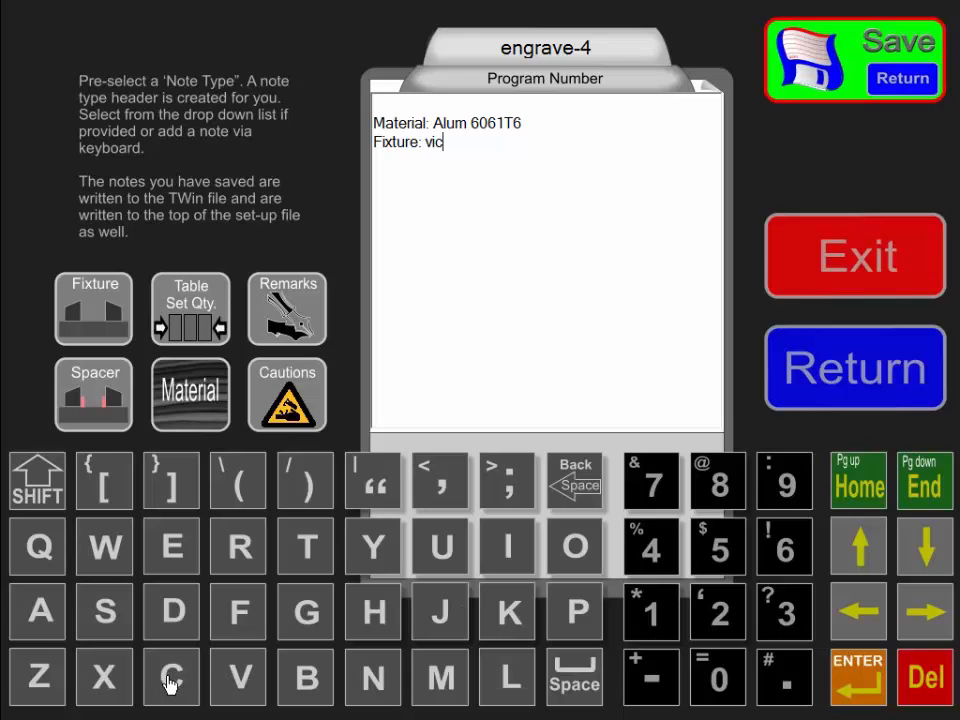
left_click(171, 556)
left_click(658, 630)
- Add a 1" spacer to the engrave-4 notes and save them
left_click(108, 403)
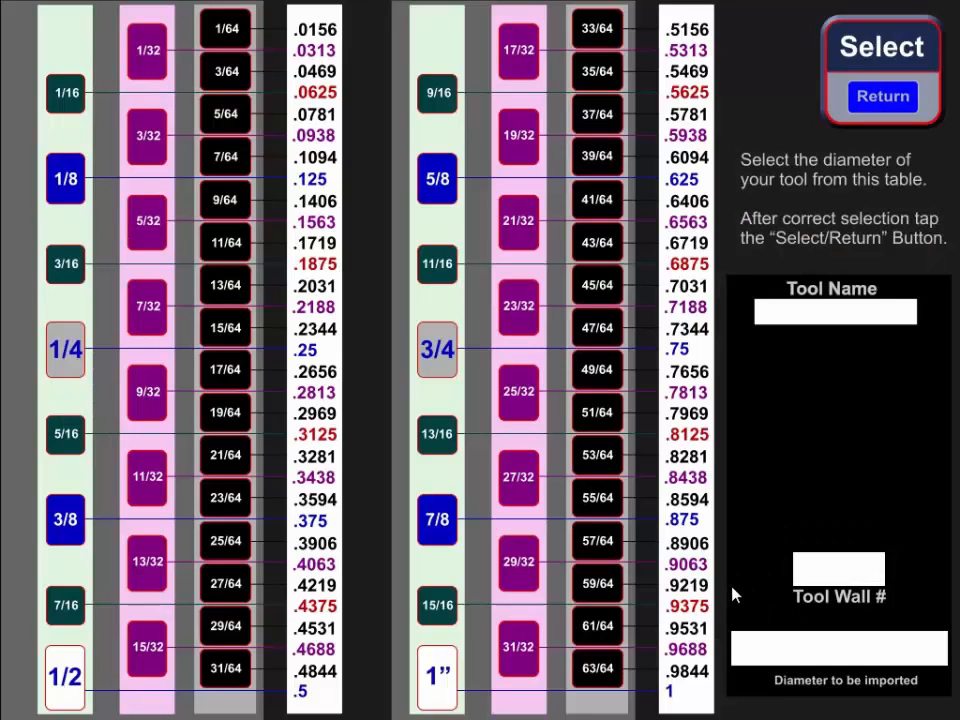
left_click(446, 688)
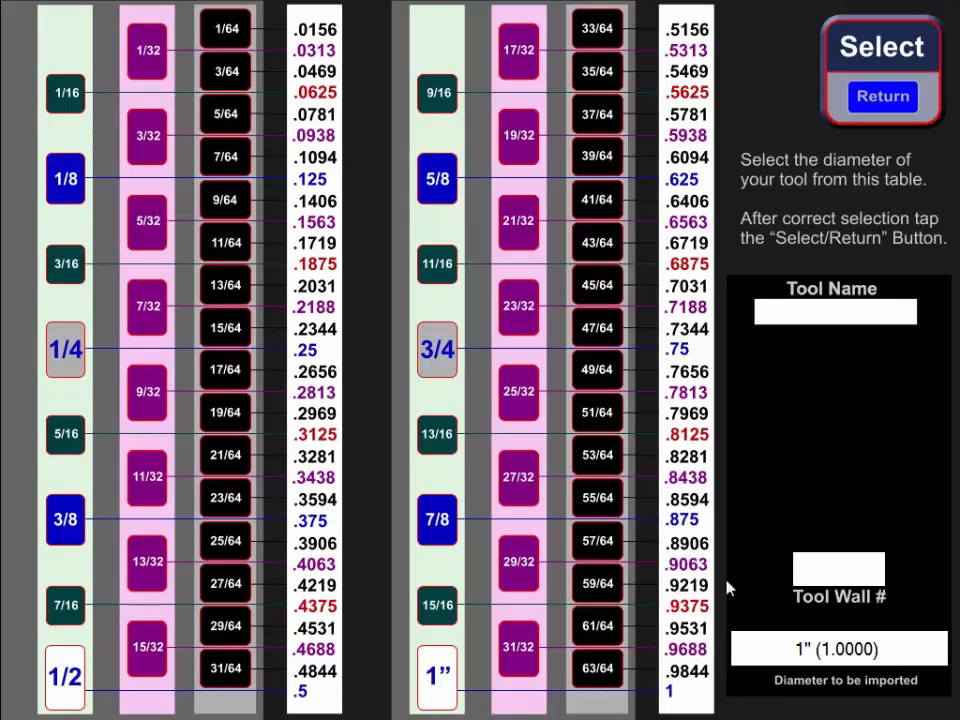
left_click(883, 95)
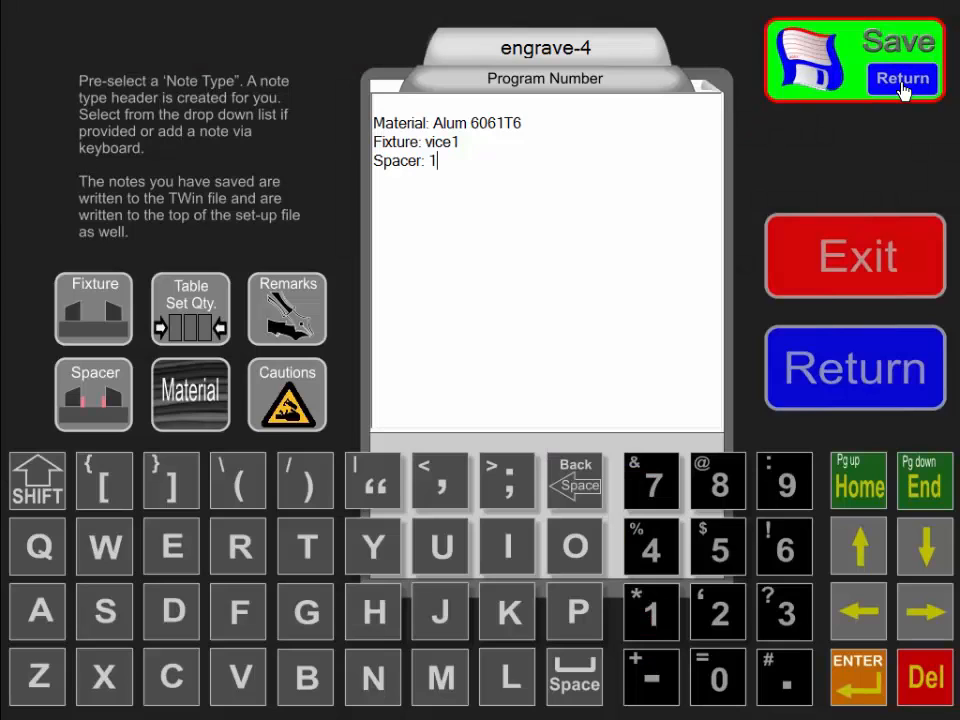
left_click(874, 73)
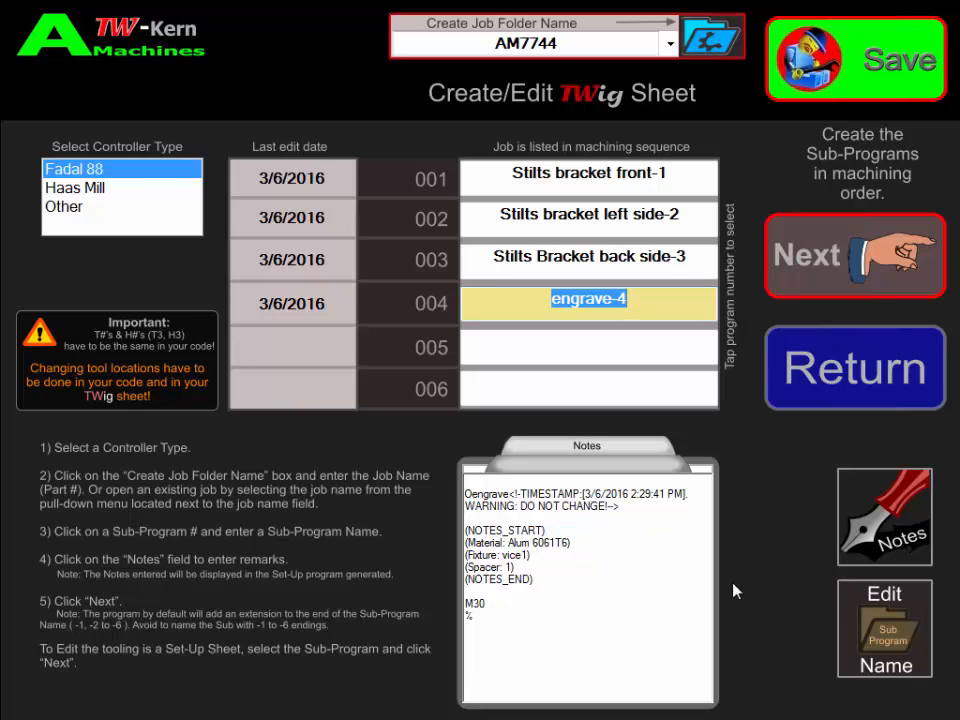
- Add tool 61, the 0.1250 engraving drill from the Drilling group, to the tools to place for engrave-4
left_click(866, 255)
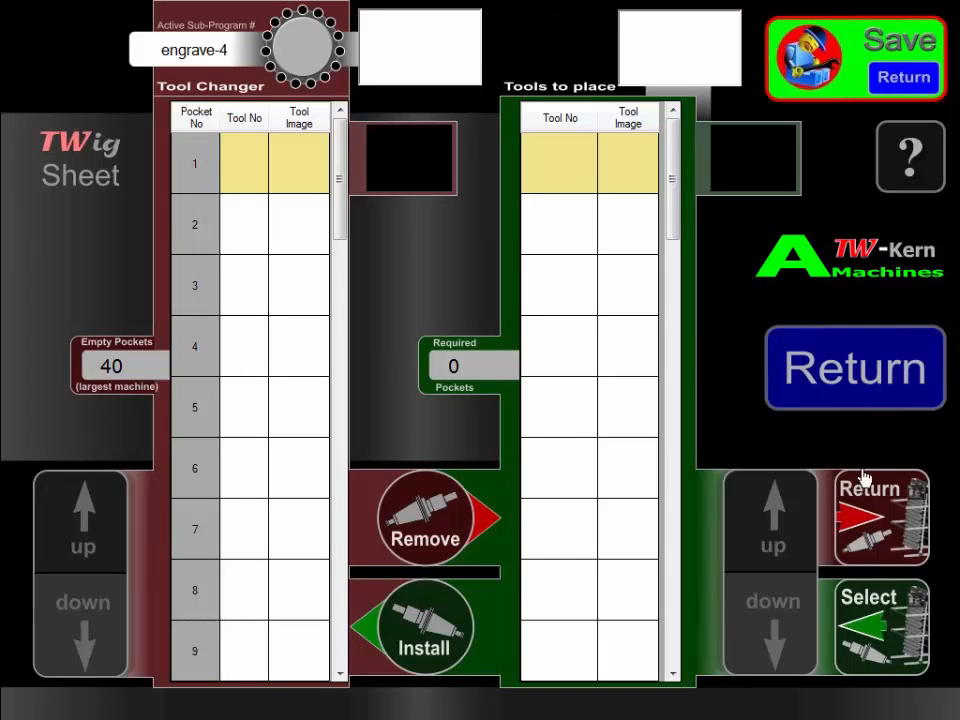
left_click(908, 622)
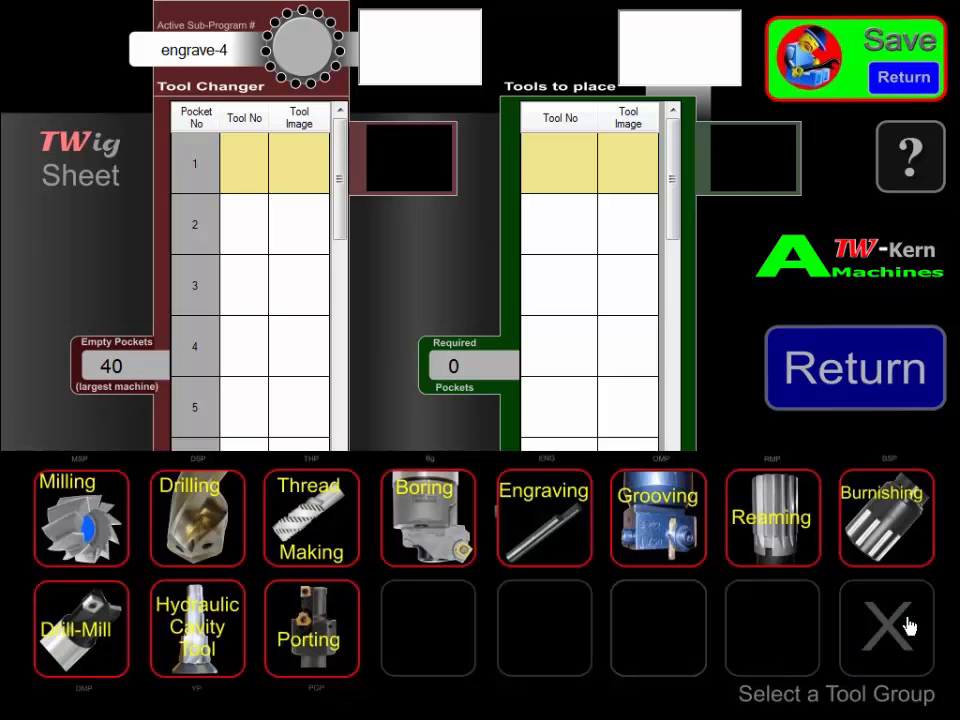
left_click(240, 540)
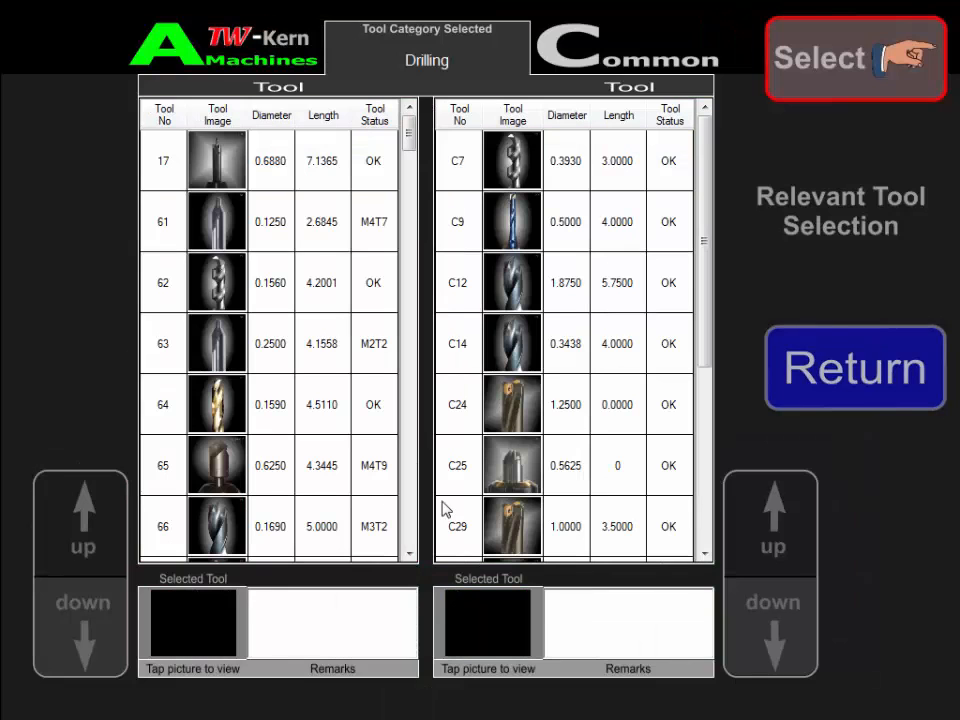
left_click(230, 232)
left_click(800, 95)
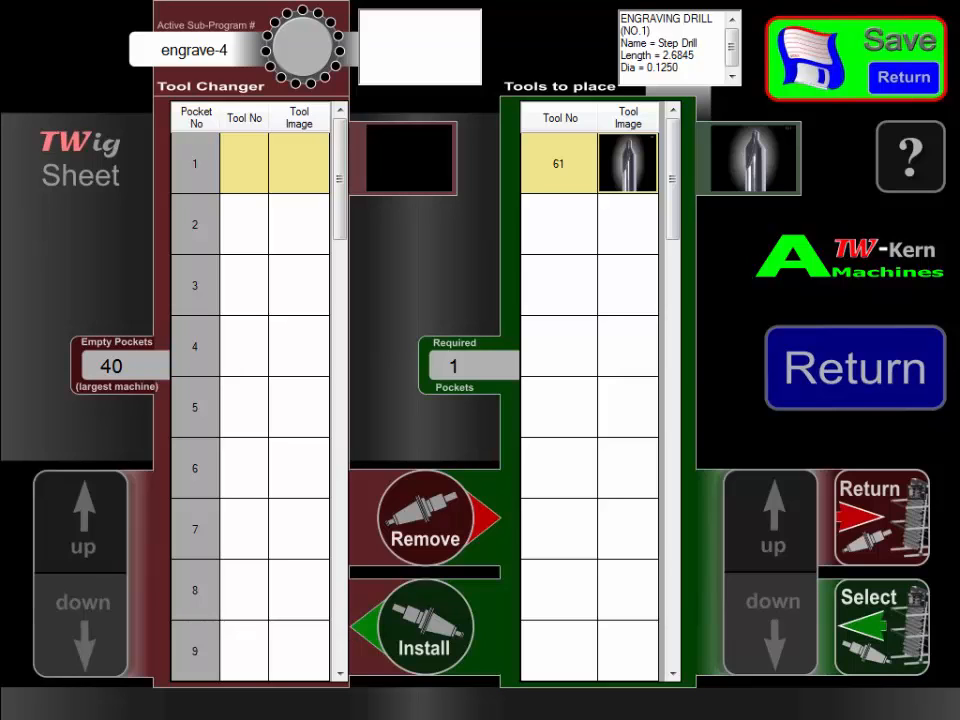
- Install tool 61 in pocket 7 of the tool changer for engrave-4 and save the tool placement
left_click(212, 549)
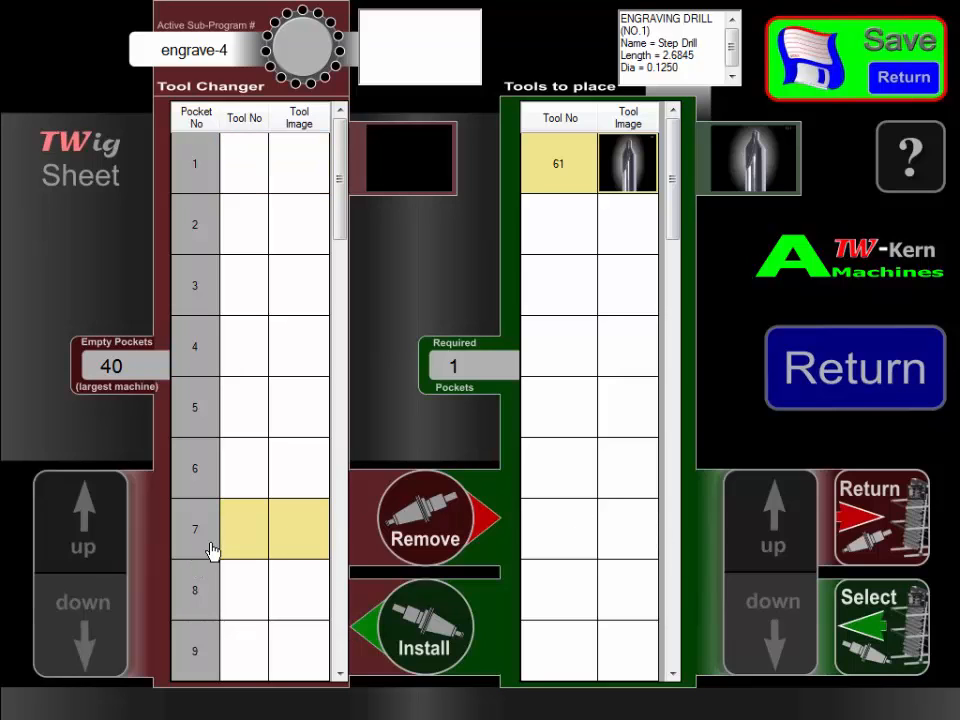
left_click(437, 652)
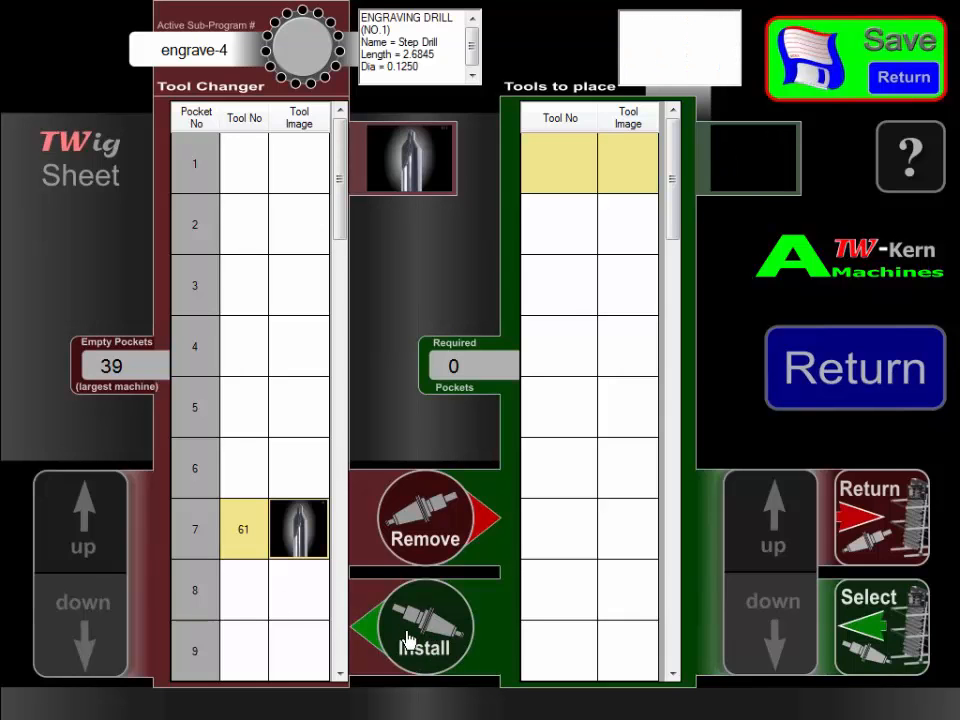
left_click(846, 75)
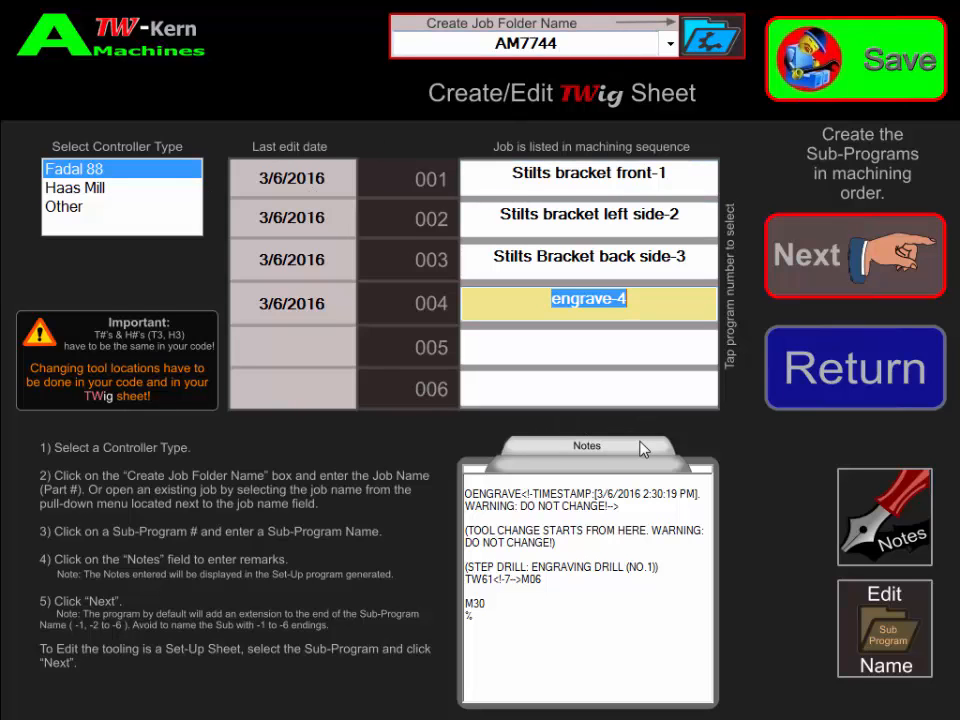
- Leave the TWig set-up sheets, open machine MA4 in Job Control and select sub-program engrave-4 of job AM7744
left_click(866, 392)
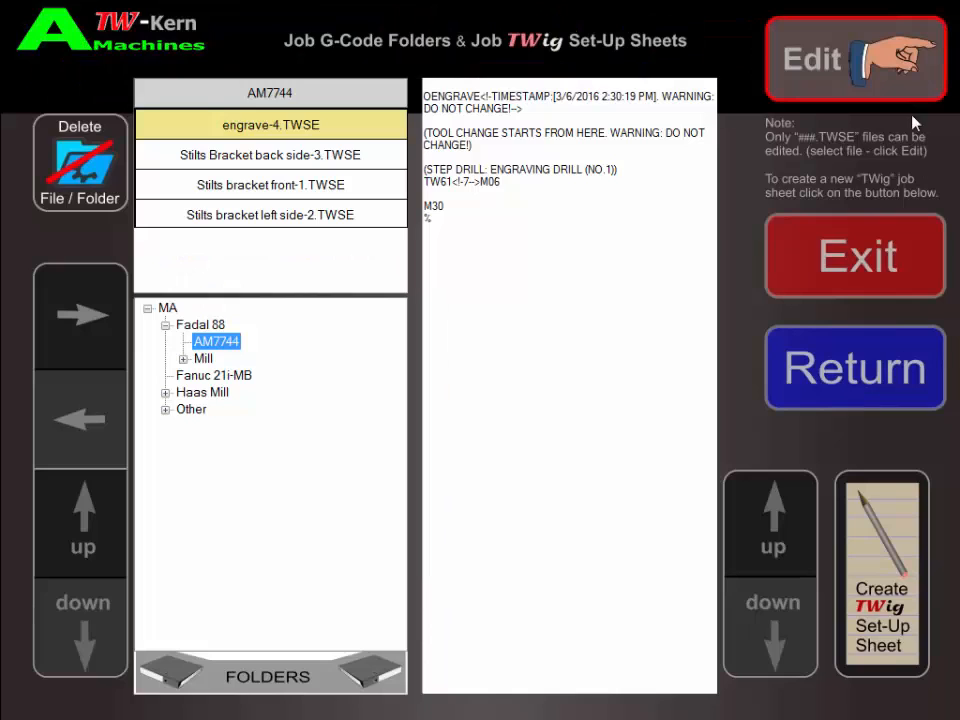
left_click(865, 243)
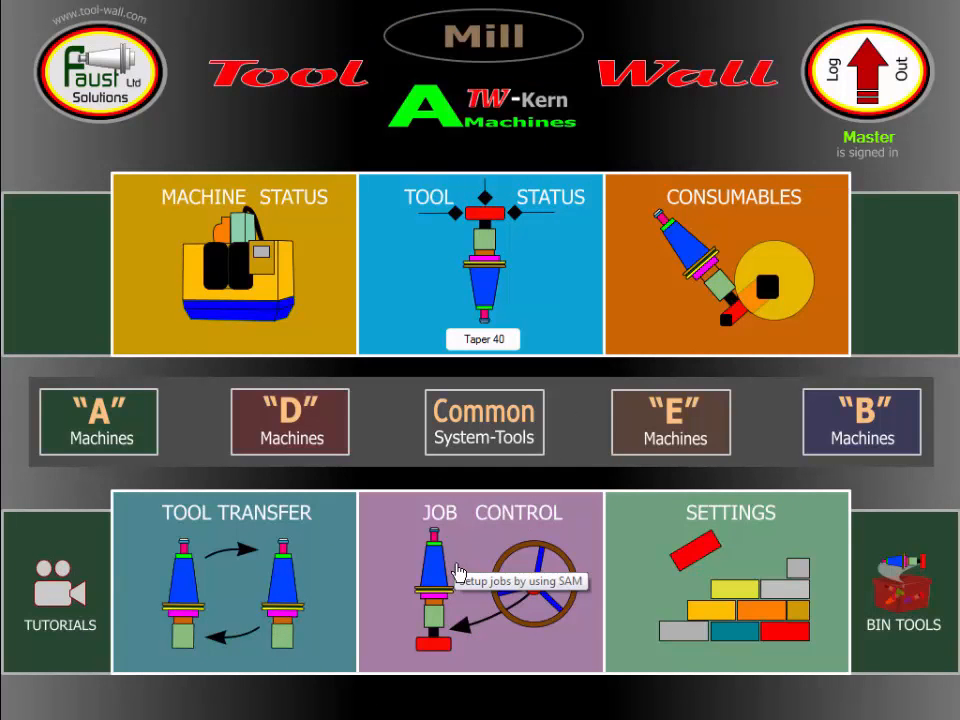
left_click(499, 574)
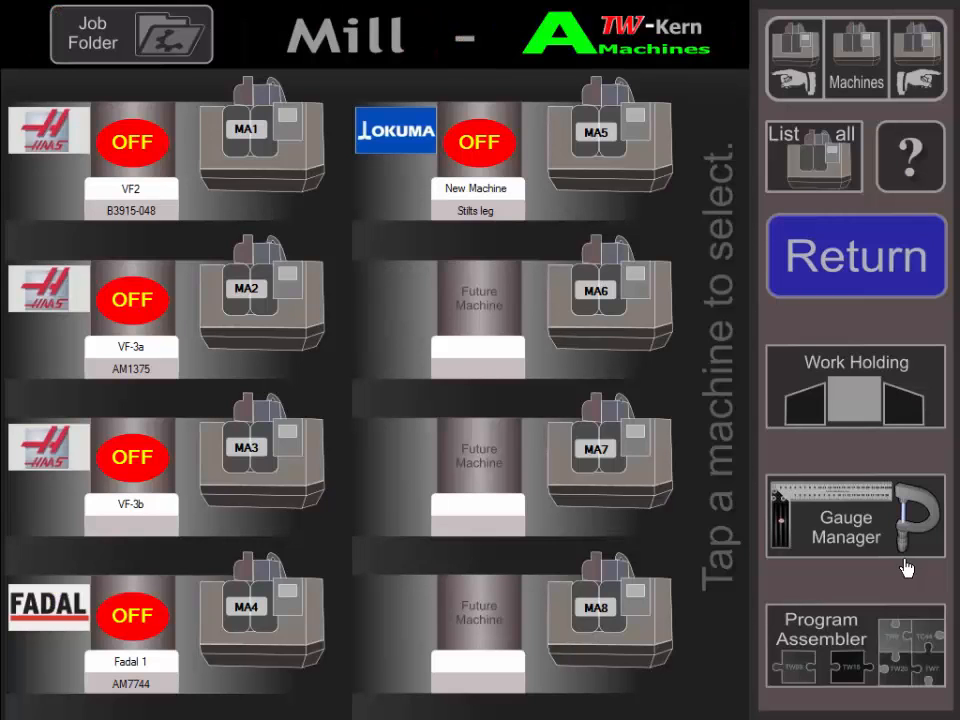
left_click(276, 630)
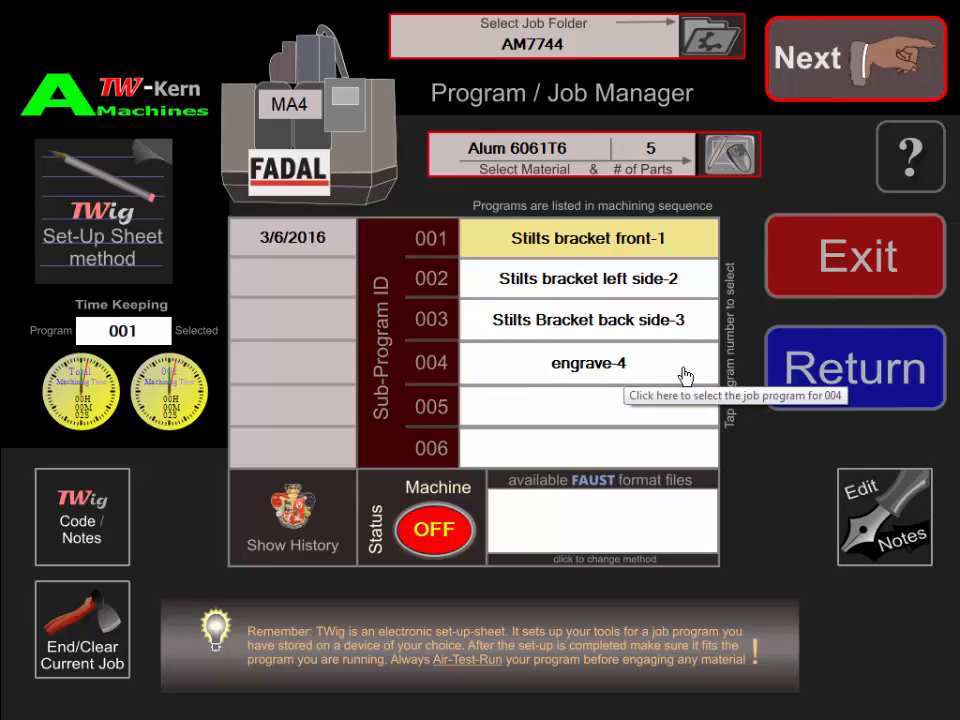
left_click(589, 368)
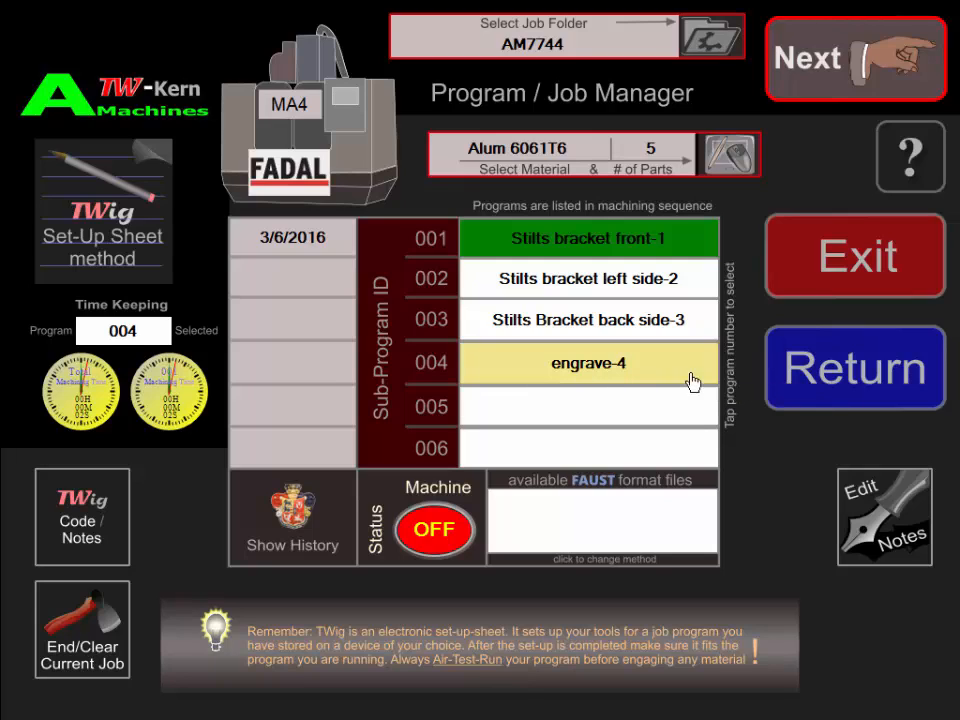
- Set the material height for engrave-4 to 3, send its offset set-up file to the external storage device and return to the job manager
left_click(853, 72)
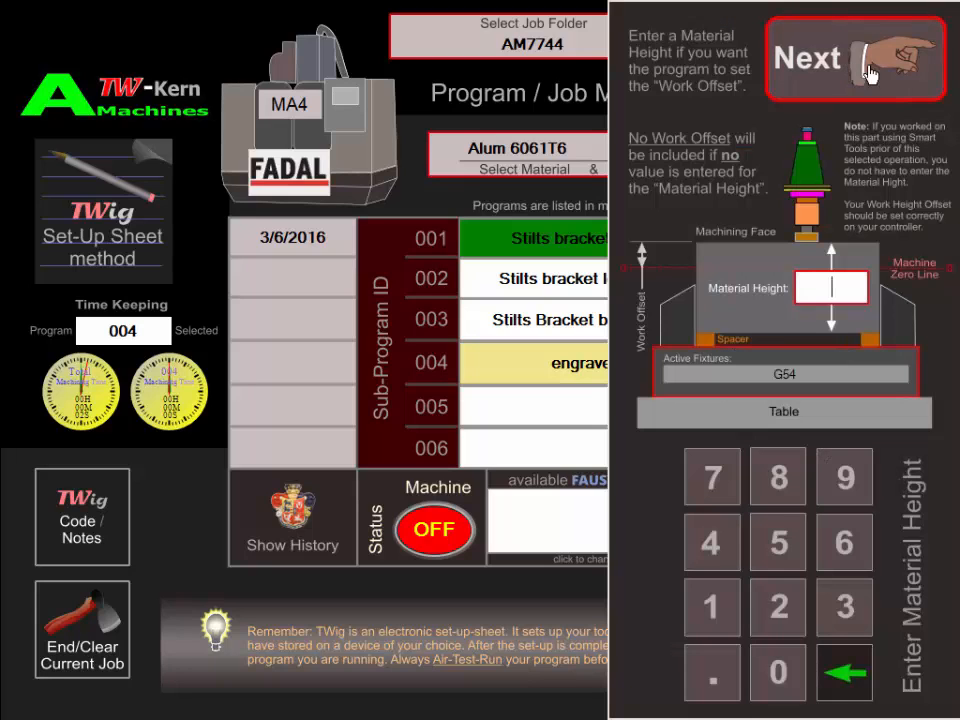
left_click(845, 613)
left_click(833, 78)
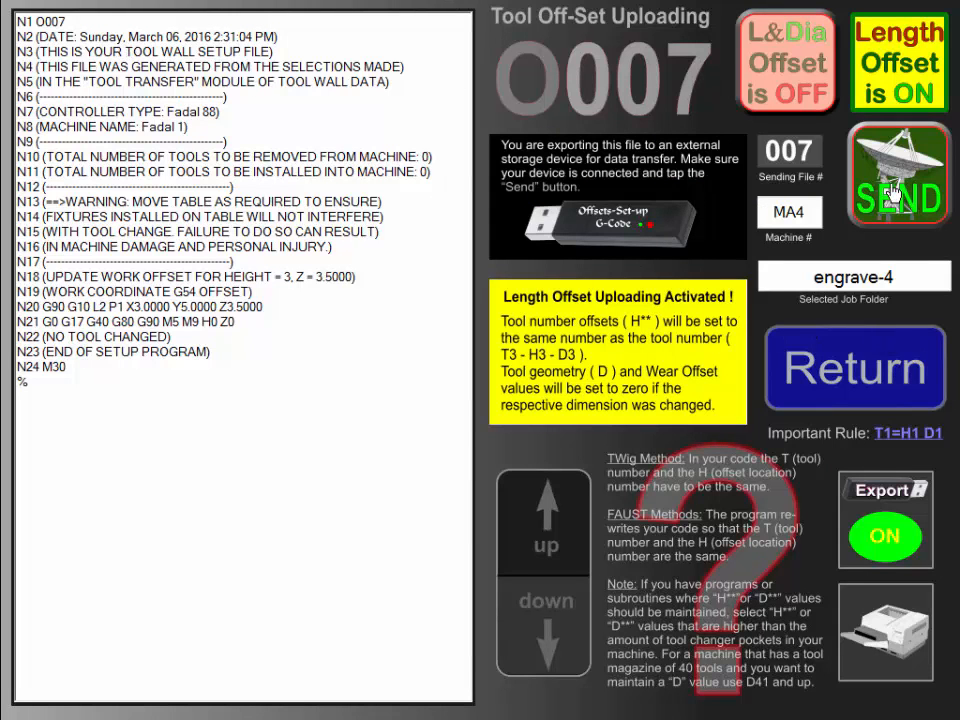
left_click(893, 195)
left_click(868, 386)
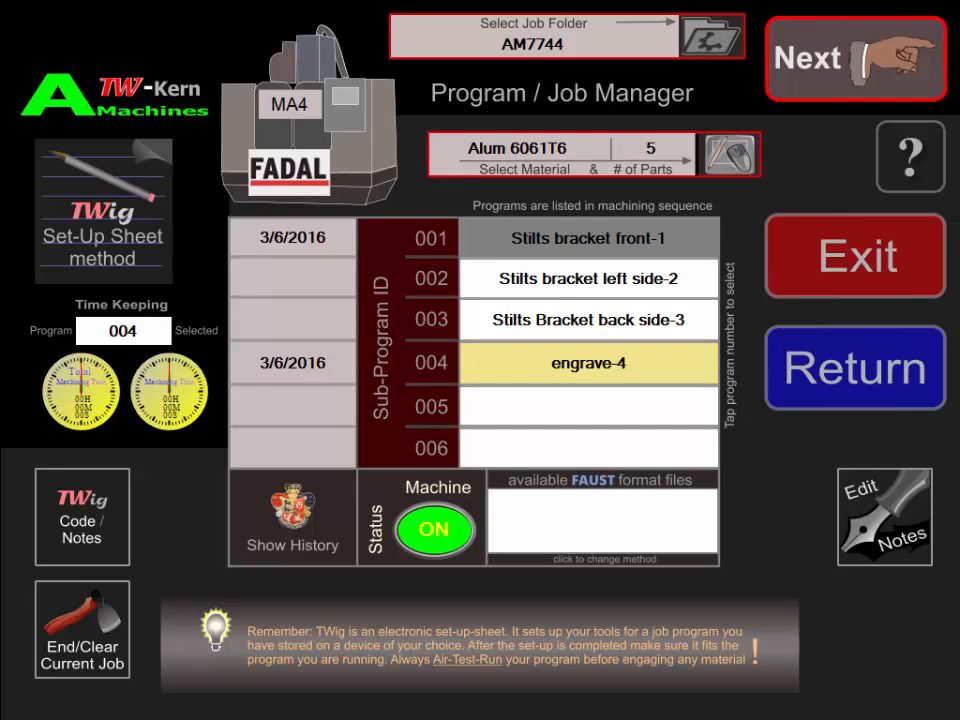